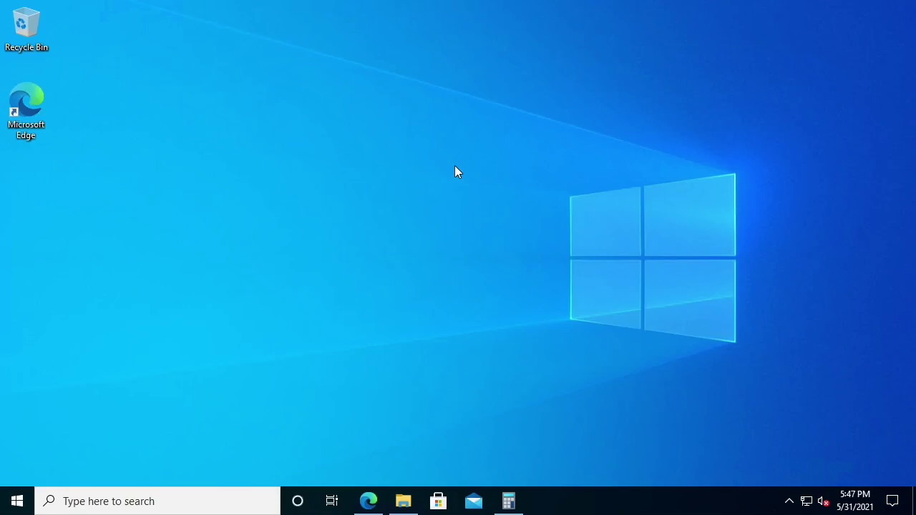
# Step: Open Task Manager, expand it to the detailed view and reposition its window on the desktop
pyautogui.rightClick(618, 506)
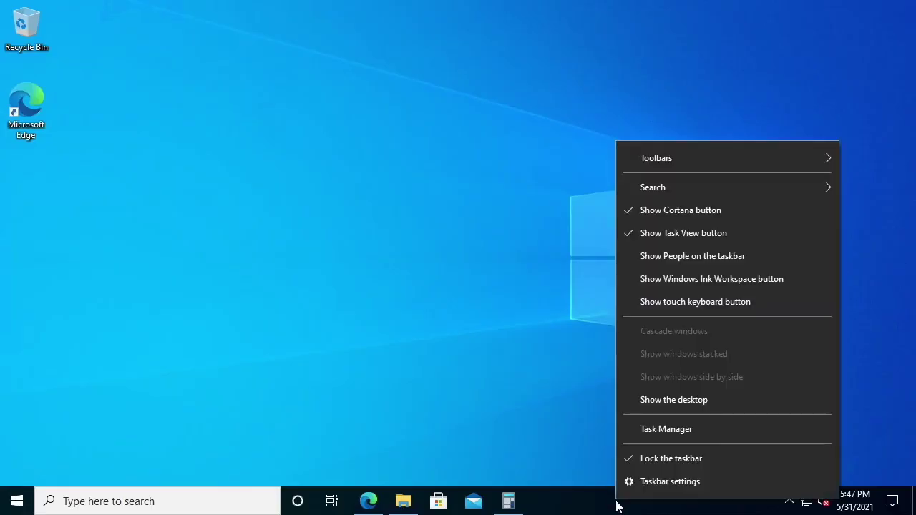
pyautogui.click(653, 431)
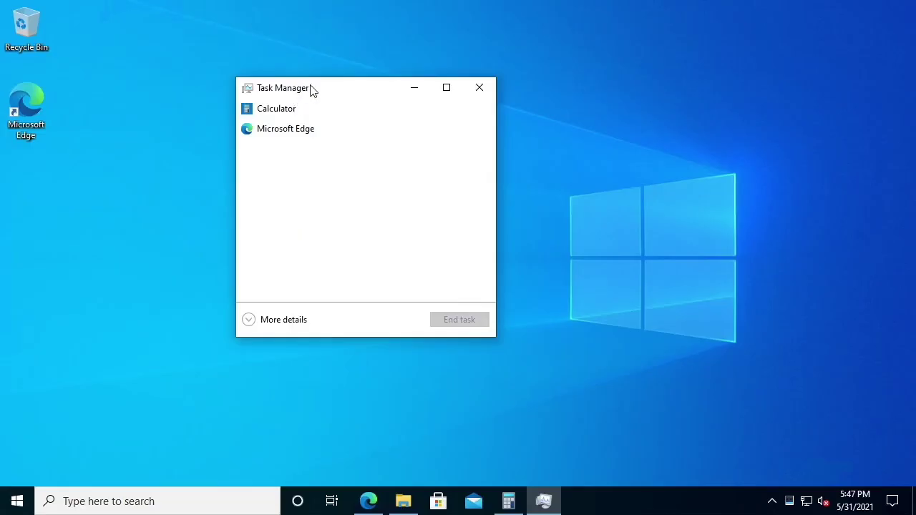
pyautogui.moveTo(329, 87); pyautogui.dragTo(372, 67)
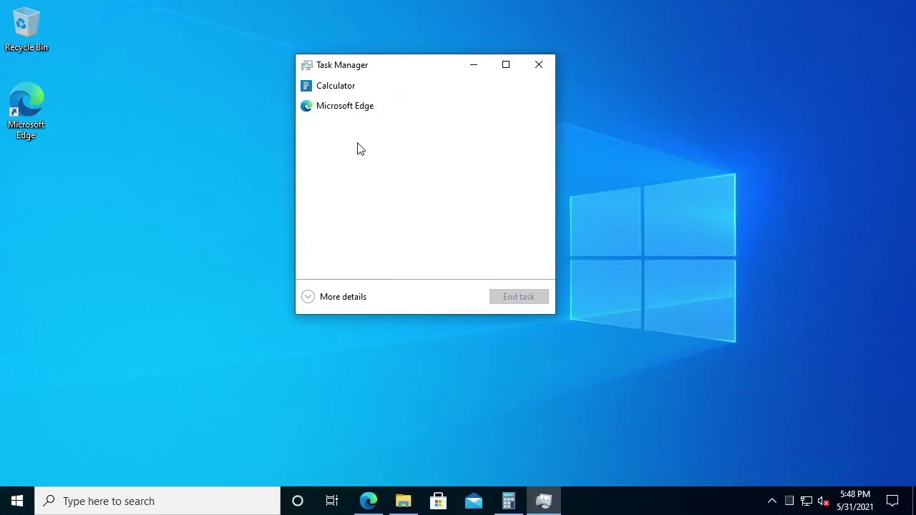
pyautogui.click(307, 299)
pyautogui.moveTo(400, 70); pyautogui.dragTo(348, 44)
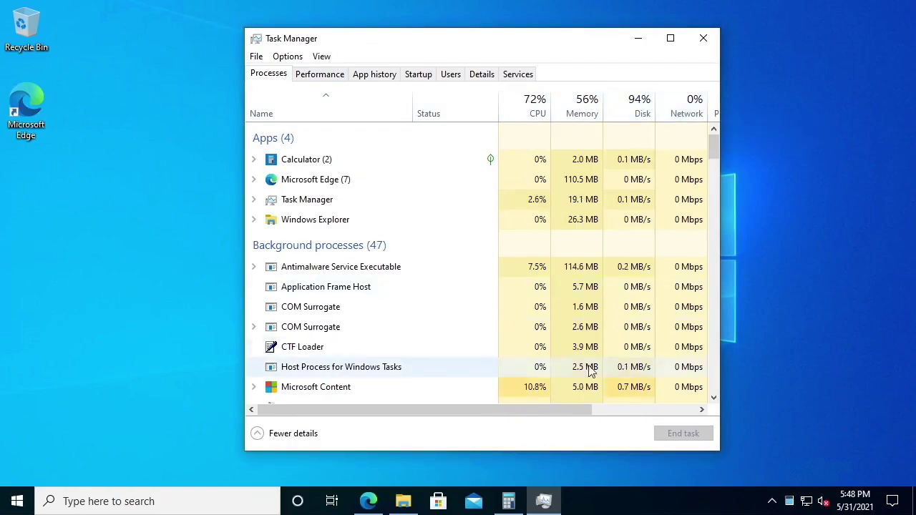
# Step: Sort the running processes by memory usage, highest first, and check the actions available for Microsoft Edge
pyautogui.moveTo(556, 407); pyautogui.dragTo(563, 403)
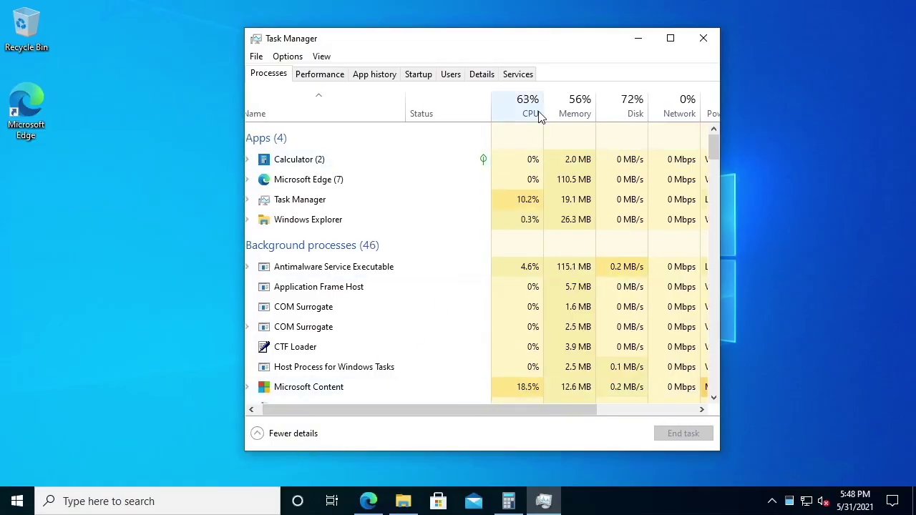
pyautogui.click(573, 118)
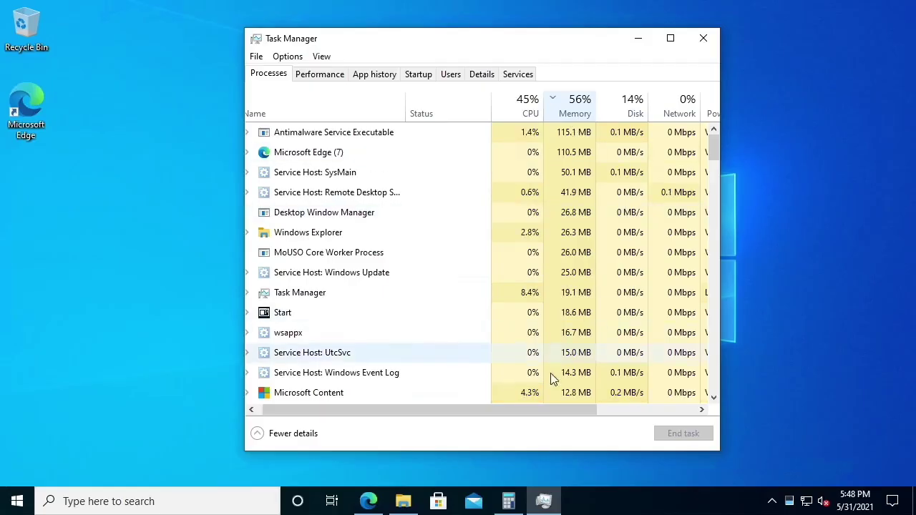
pyautogui.moveTo(538, 414); pyautogui.dragTo(519, 404)
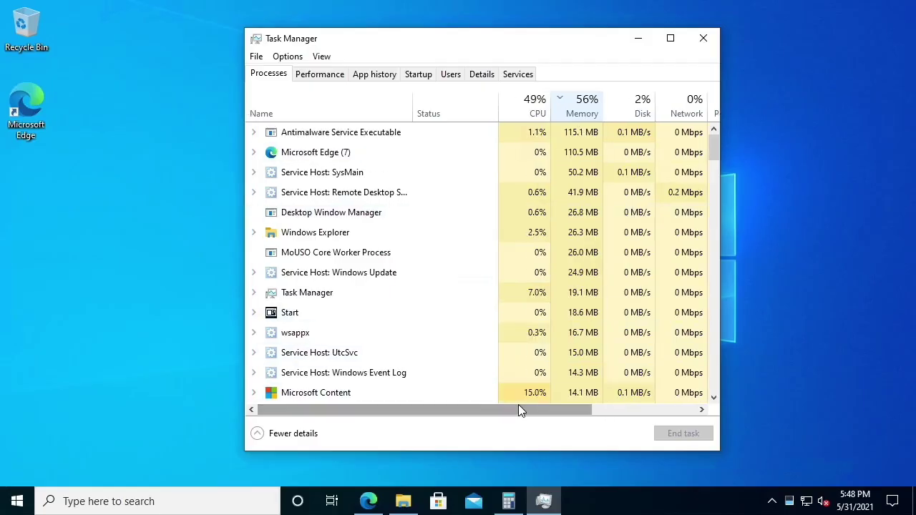
pyautogui.rightClick(323, 153)
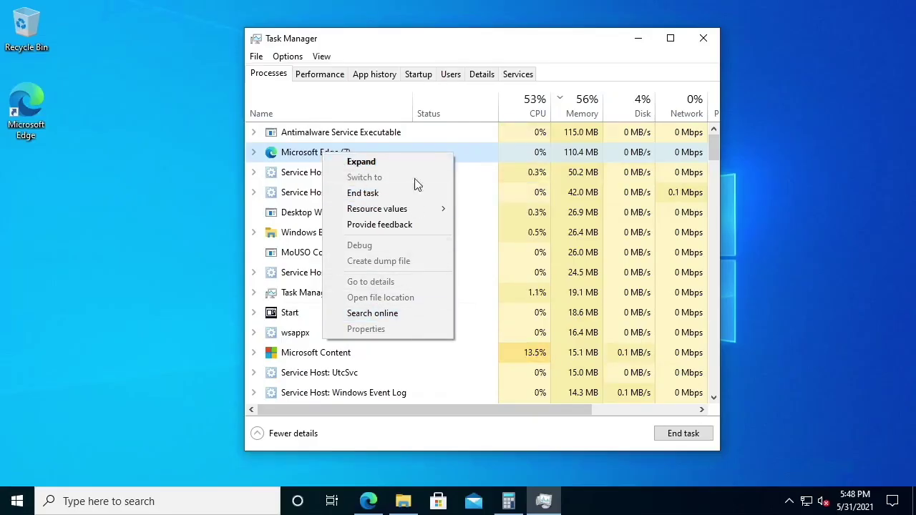
pyautogui.click(390, 43)
# Step: Examine the CPU, memory and Ethernet performance graphs and the app usage history
pyautogui.click(339, 76)
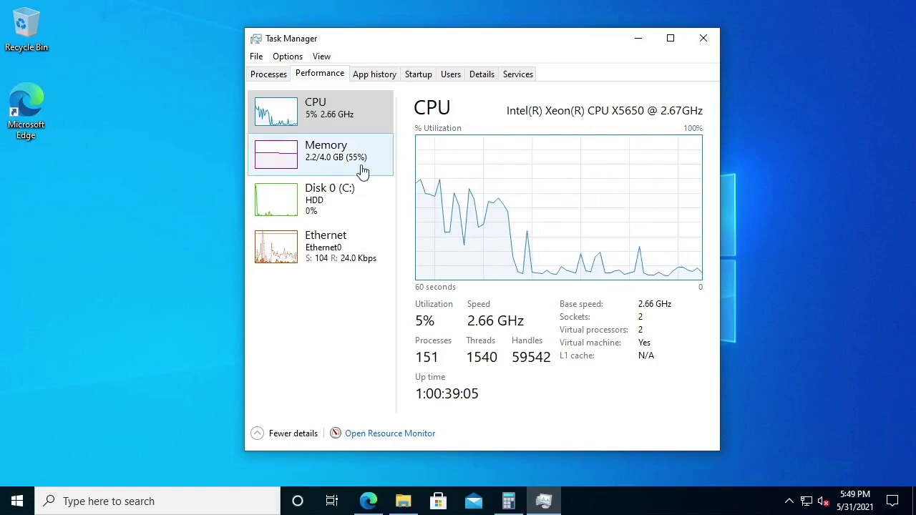
pyautogui.click(333, 161)
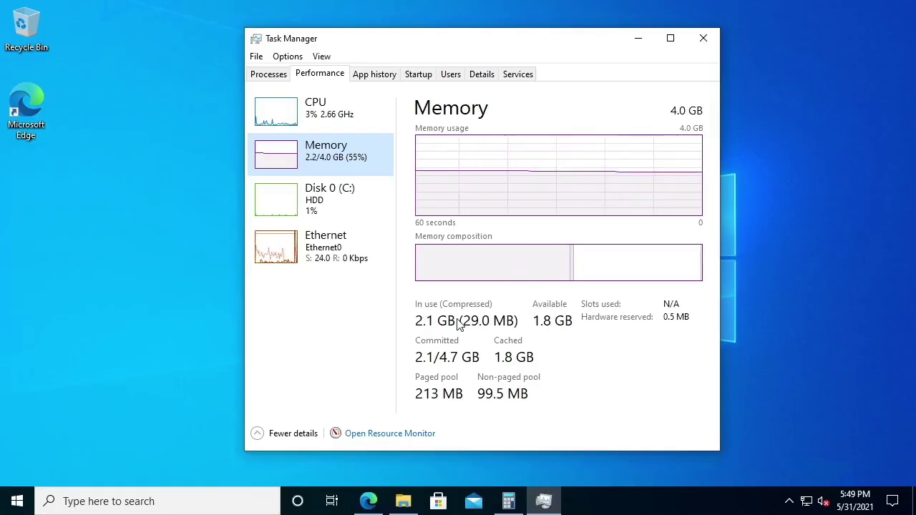
pyautogui.click(323, 258)
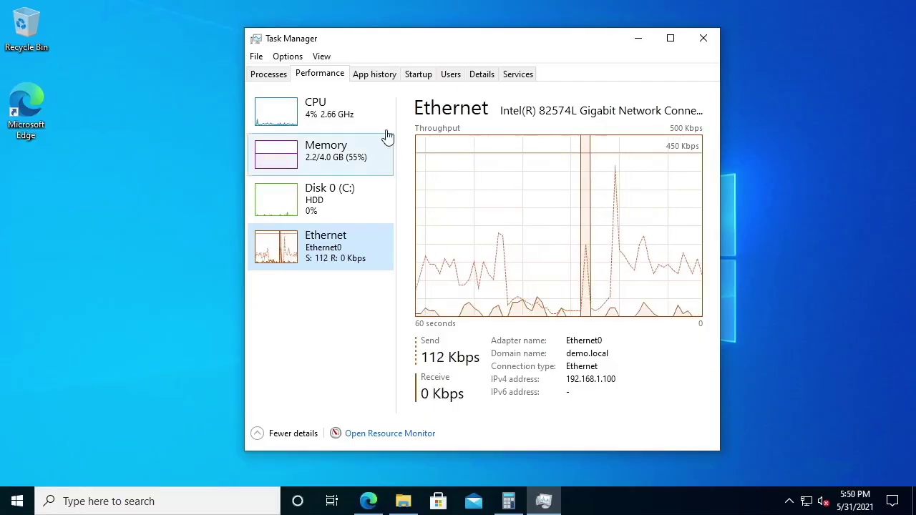
pyautogui.click(376, 80)
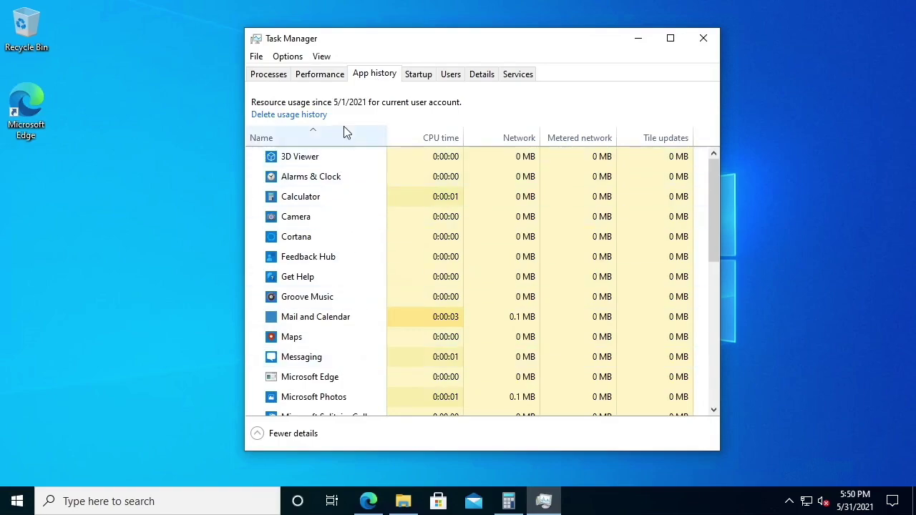
# Step: Disable Skype from launching at startup
pyautogui.click(424, 76)
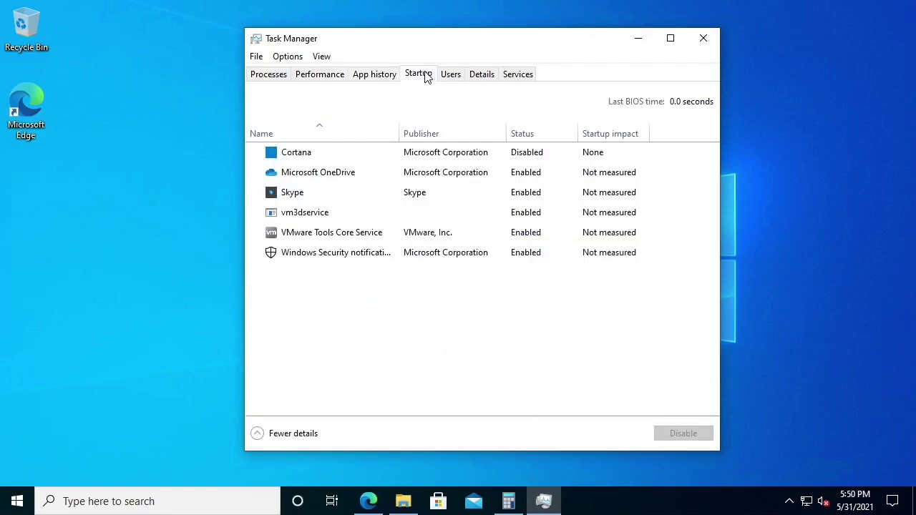
pyautogui.rightClick(321, 202)
pyautogui.click(358, 210)
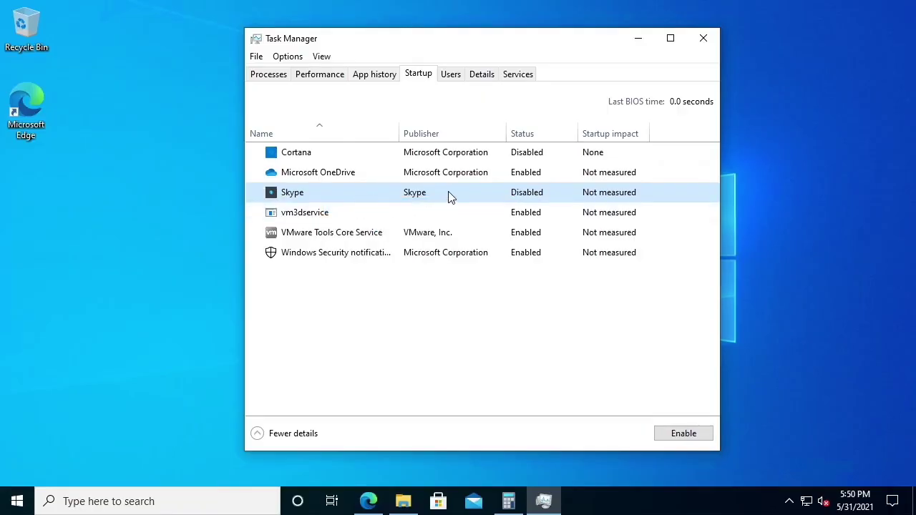
# Step: Check the per-user resource usage, and set the priority of the explorer.exe process to High
pyautogui.click(451, 76)
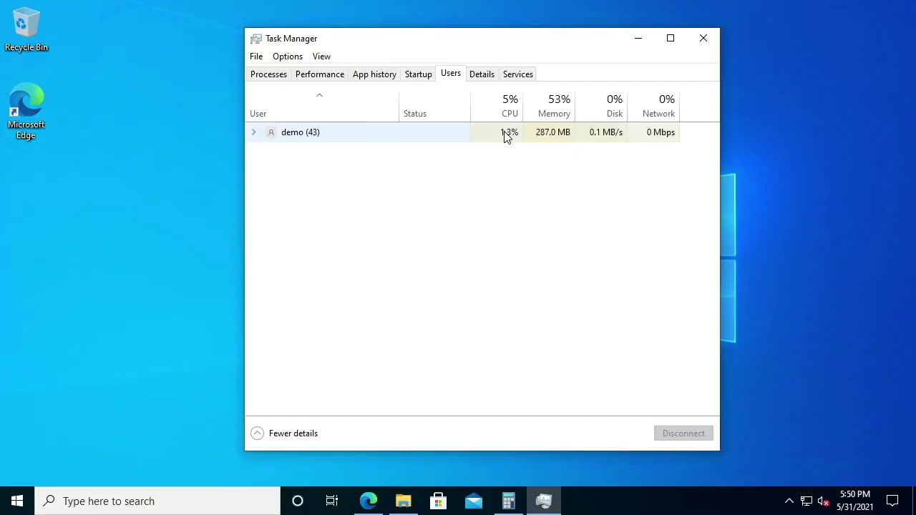
pyautogui.click(482, 75)
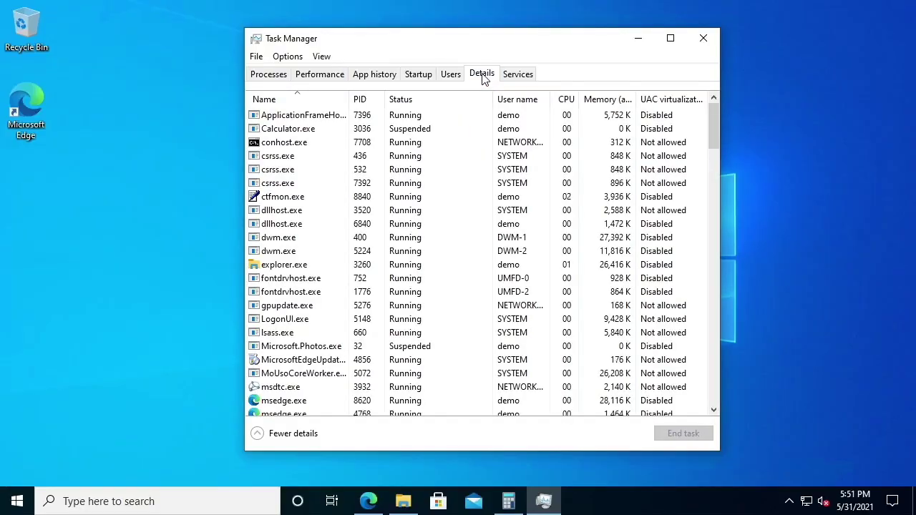
pyautogui.scroll(-1, 310, 242)
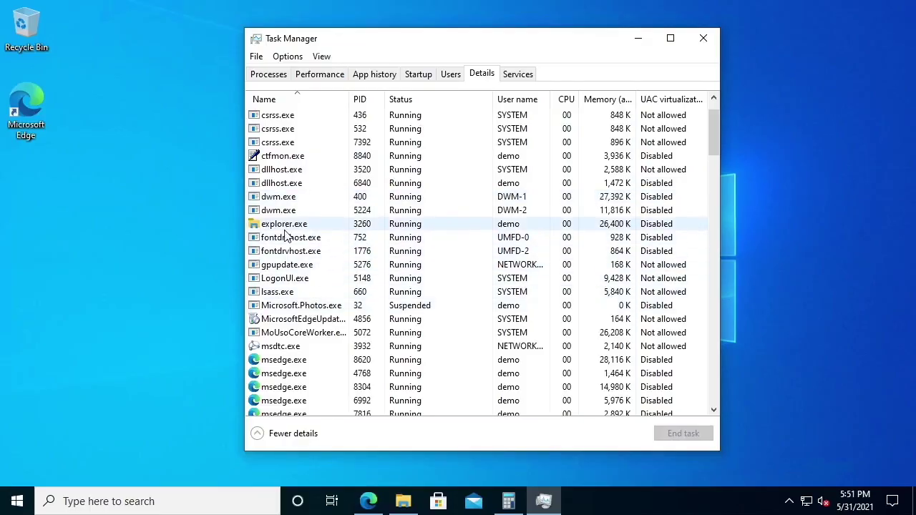
pyautogui.rightClick(285, 229)
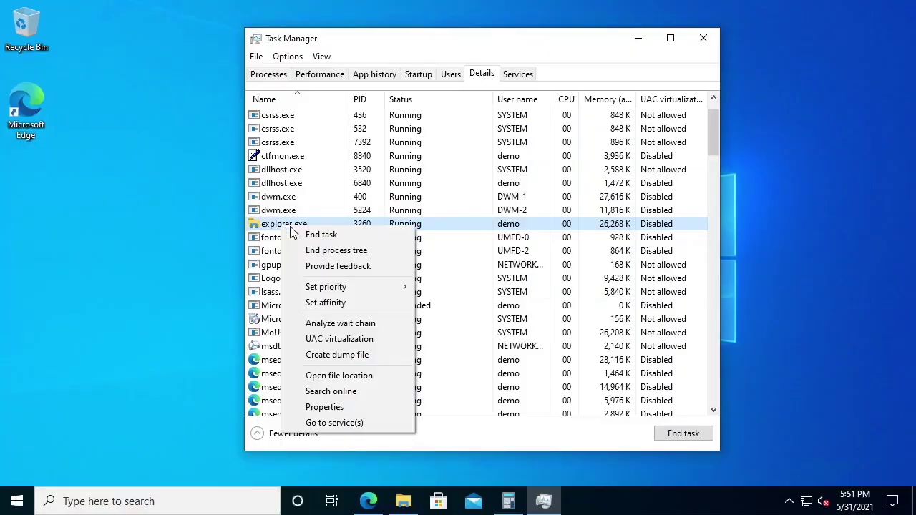
pyautogui.moveTo(355, 283)
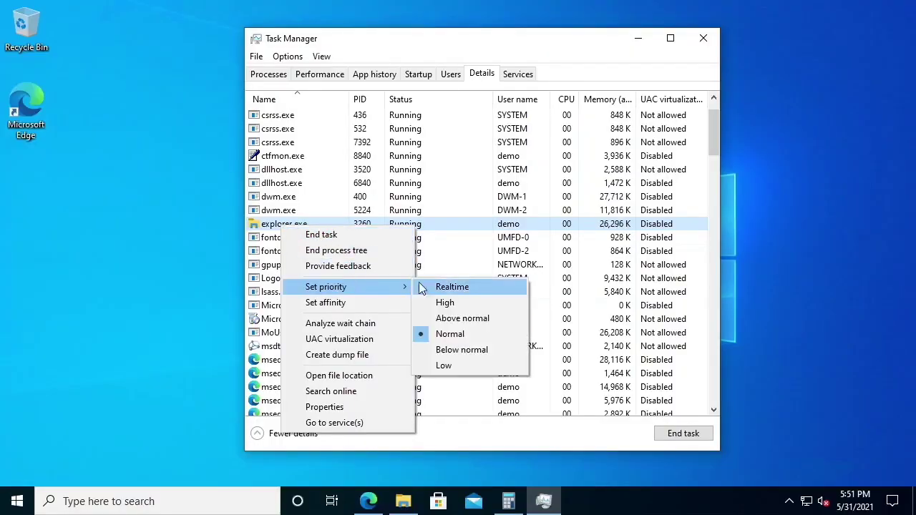
pyautogui.click(453, 303)
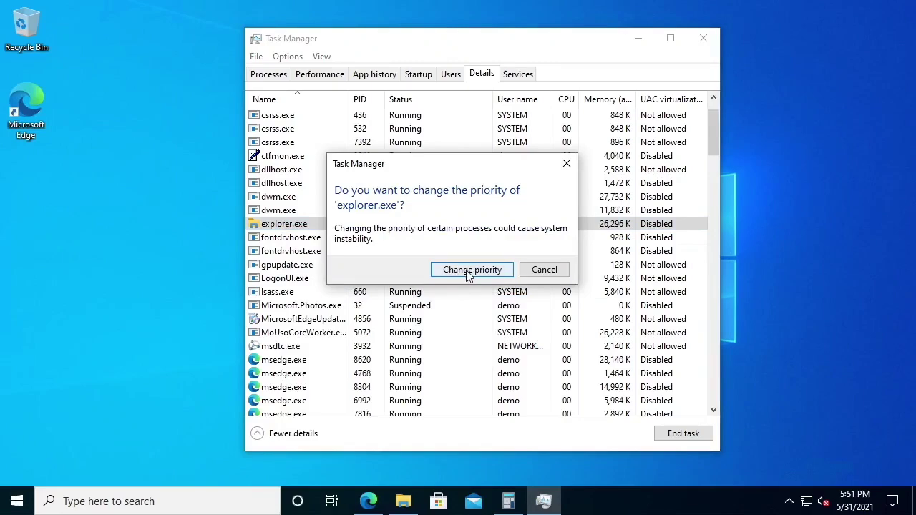
pyautogui.click(469, 270)
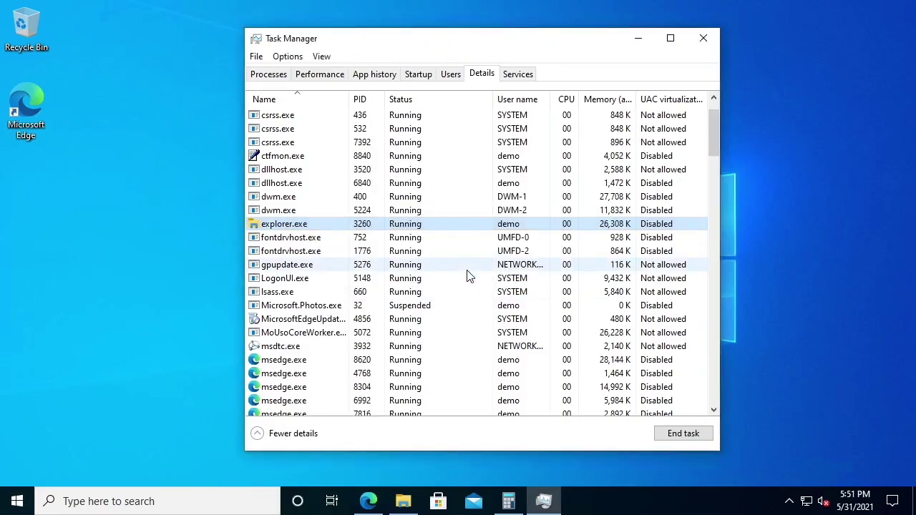
# Step: View the services list and the actions available for the Windows Audio service (Audiosrv)
pyautogui.click(518, 75)
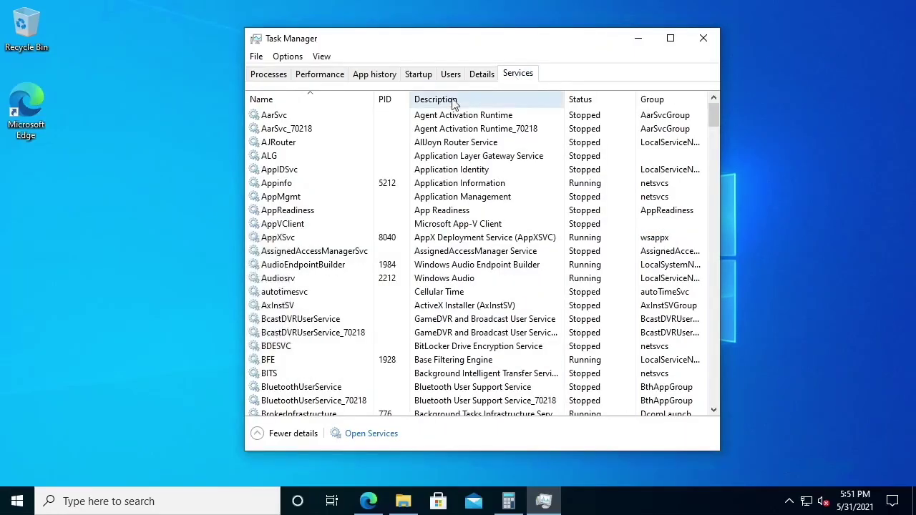
pyautogui.rightClick(290, 281)
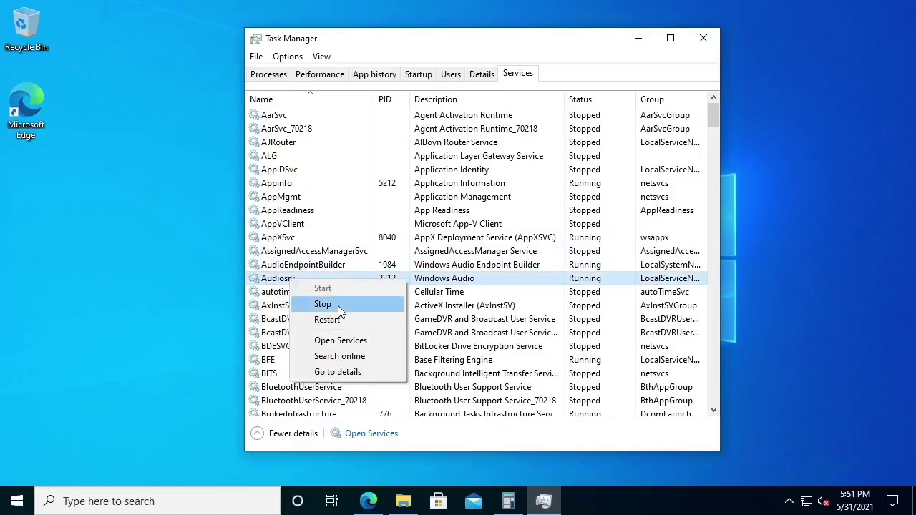
# Step: Launch Resource Monitor from the performance view, close Task Manager and reposition the Resource Monitor window
pyautogui.click(318, 81)
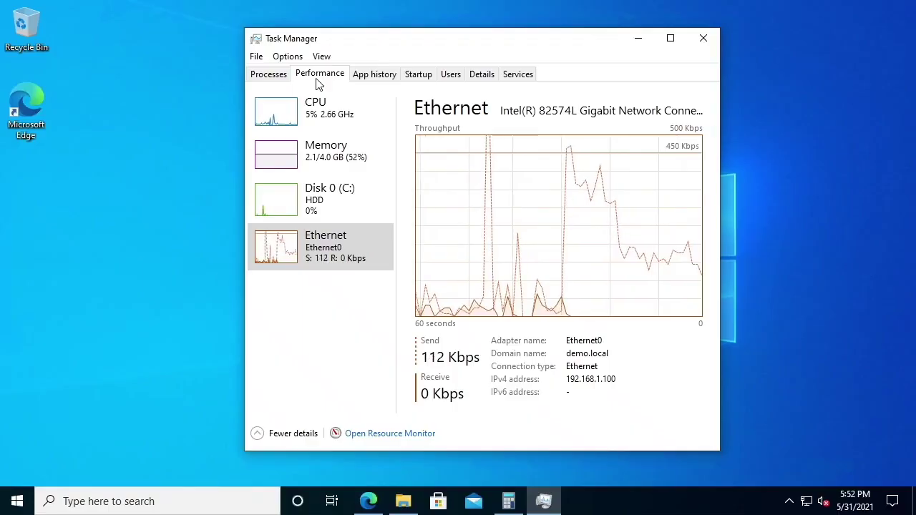
pyautogui.click(386, 434)
pyautogui.click(705, 37)
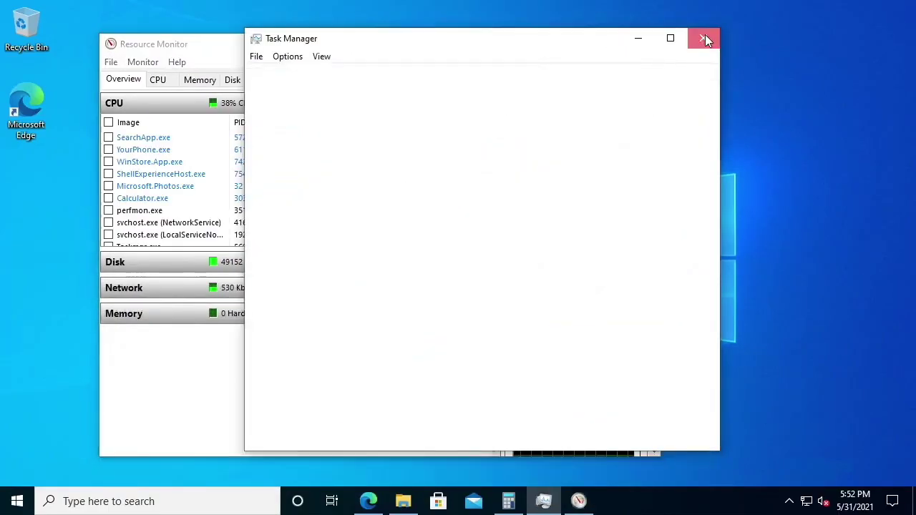
pyautogui.moveTo(374, 50); pyautogui.dragTo(420, 36)
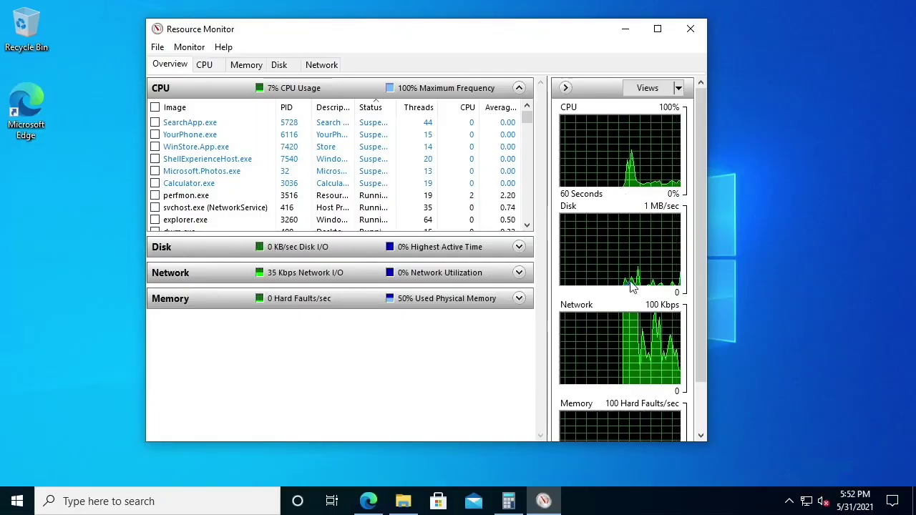
pyautogui.moveTo(703, 303)
pyautogui.mouseDown()
pyautogui.moveTo(704, 372)
pyautogui.moveTo(693, 299)
pyautogui.mouseUp()
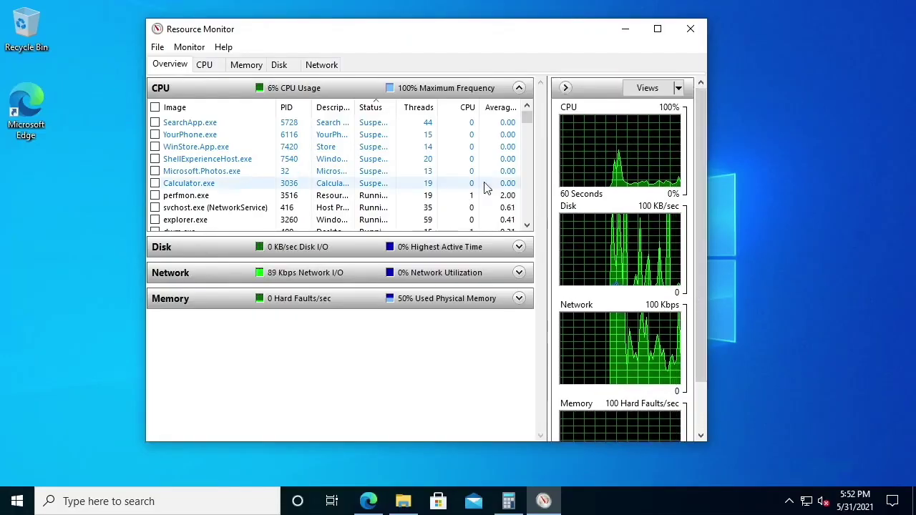
# Step: Examine the CPU details in Resource Monitor, expanding Services, collapsing Processes and checking the total and per-core graphs
pyautogui.click(208, 65)
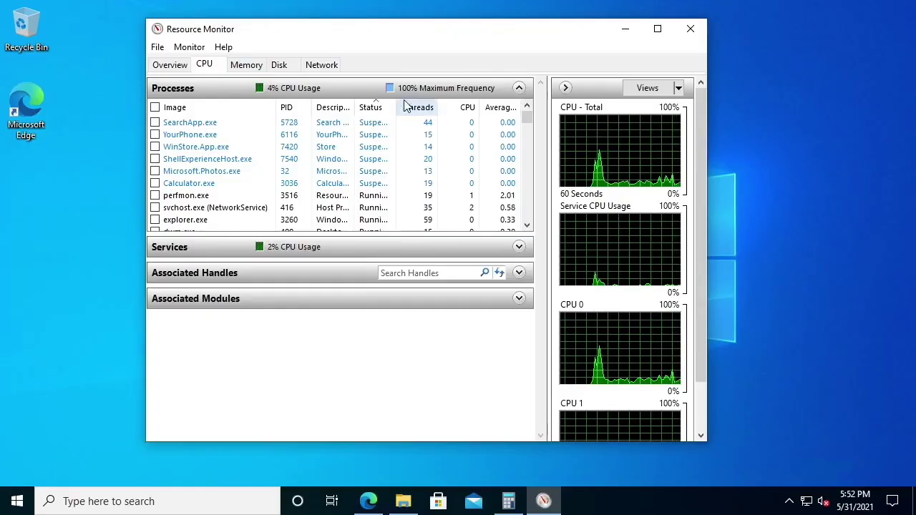
pyautogui.click(272, 247)
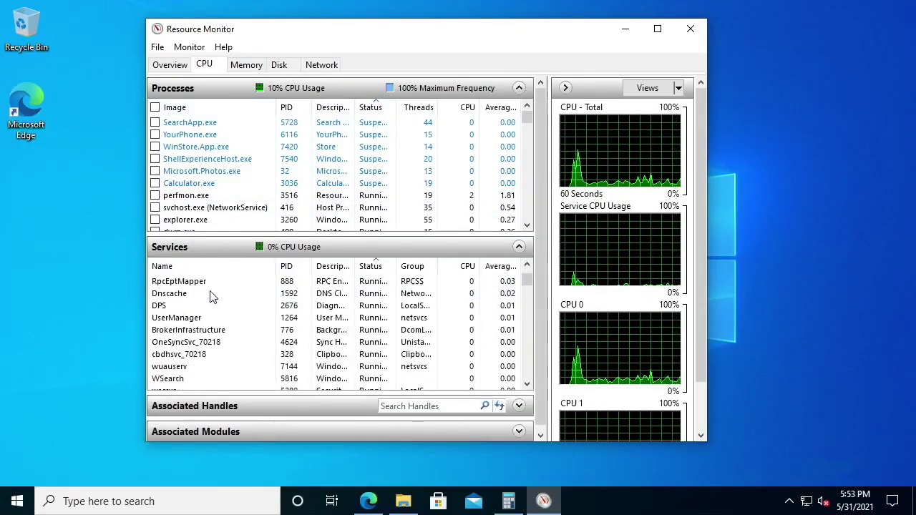
pyautogui.click(244, 86)
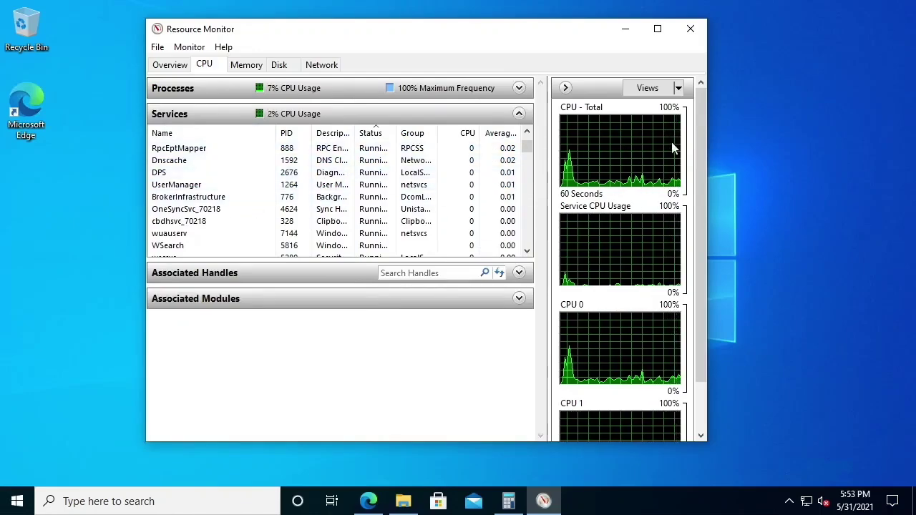
pyautogui.moveTo(697, 132); pyautogui.dragTo(693, 191)
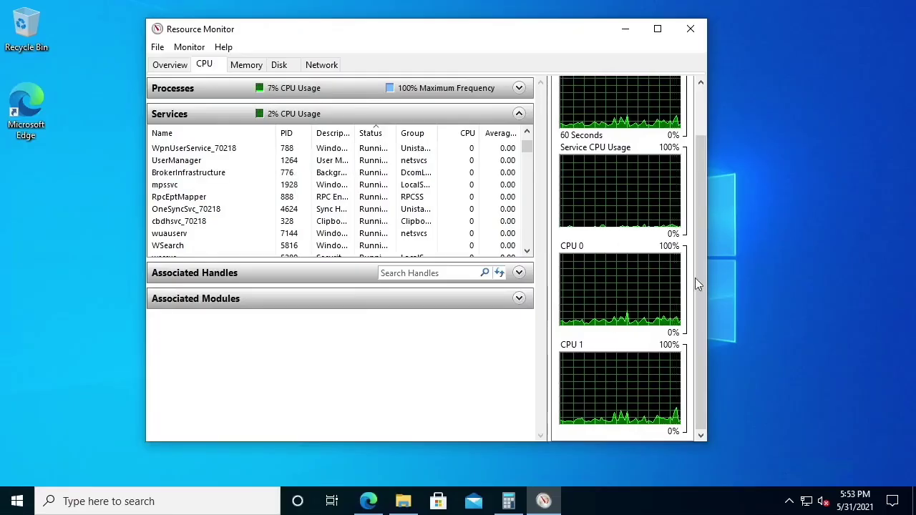
pyautogui.moveTo(695, 278); pyautogui.dragTo(690, 194)
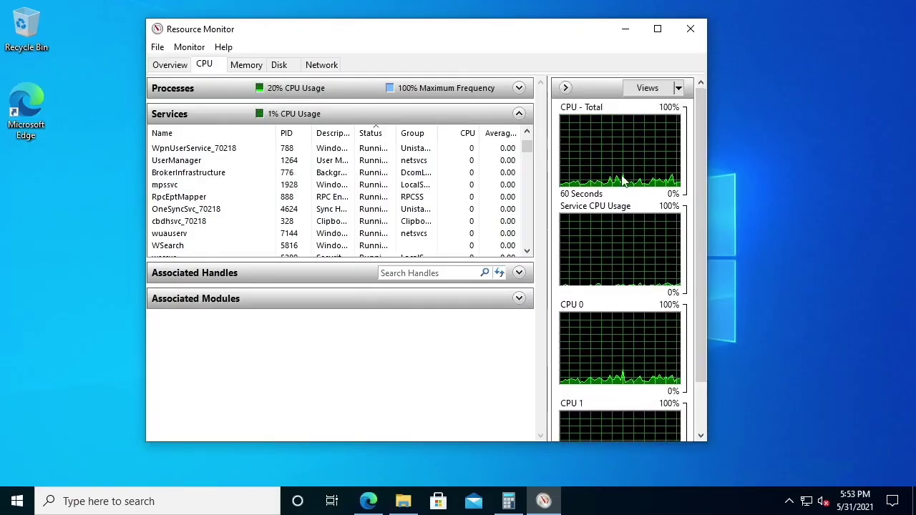
# Step: Review the memory details in Resource Monitor and sort the processes by commit size, largest first
pyautogui.click(244, 65)
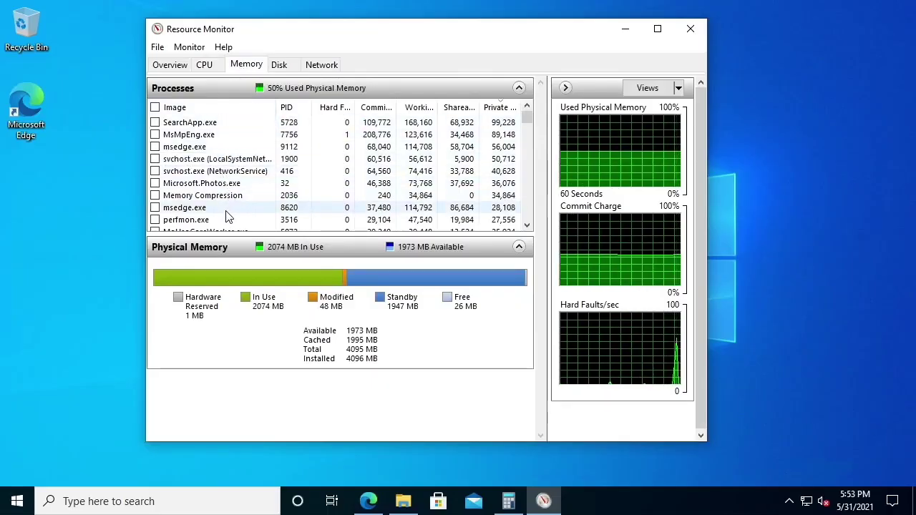
pyautogui.scroll(-3, 224, 208)
pyautogui.scroll(3, 217, 194)
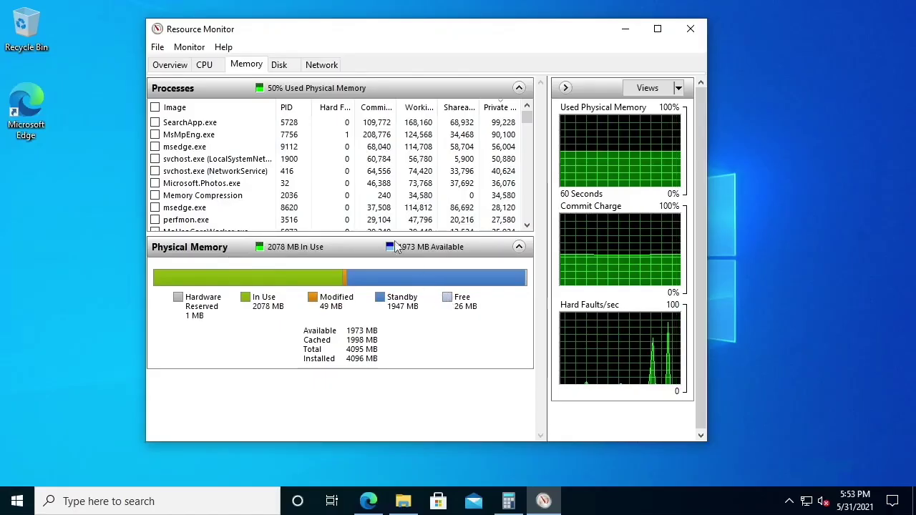
pyautogui.click(381, 118)
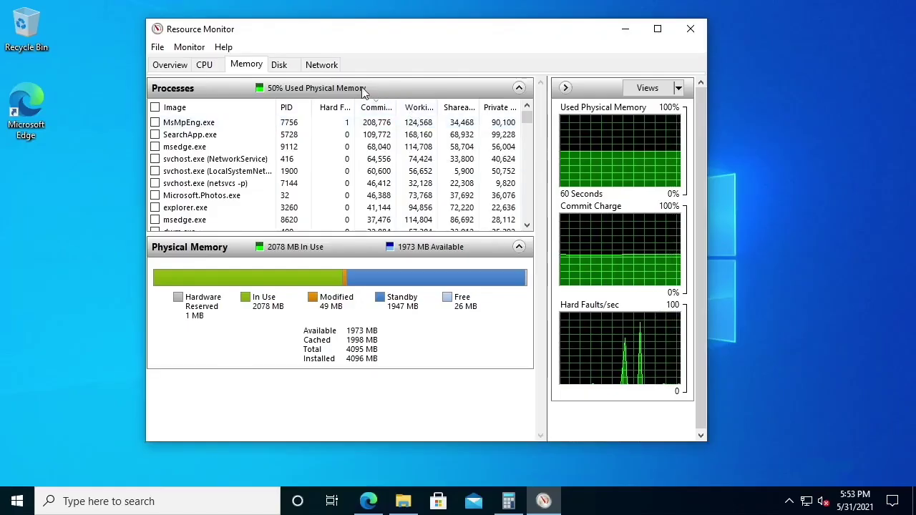
# Step: View the processes with disk activity in Resource Monitor and expand Storage to check the C: drive's space
pyautogui.click(282, 66)
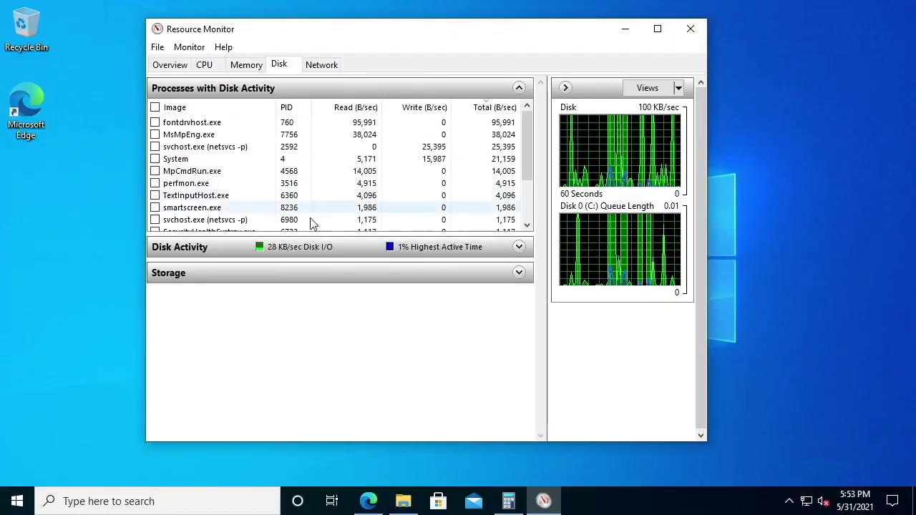
pyautogui.click(313, 271)
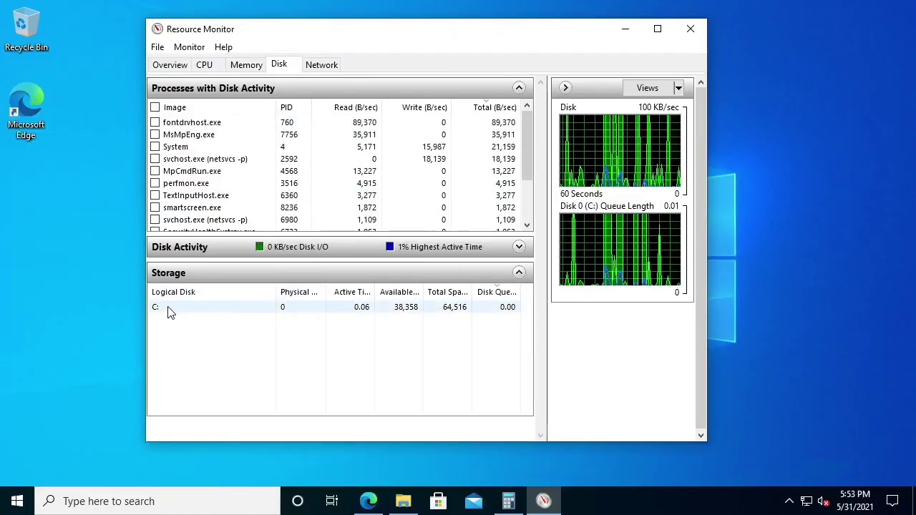
# Step: View the network details in Resource Monitor, expanding Network Activity and collapsing Processes with Network Activity
pyautogui.click(322, 65)
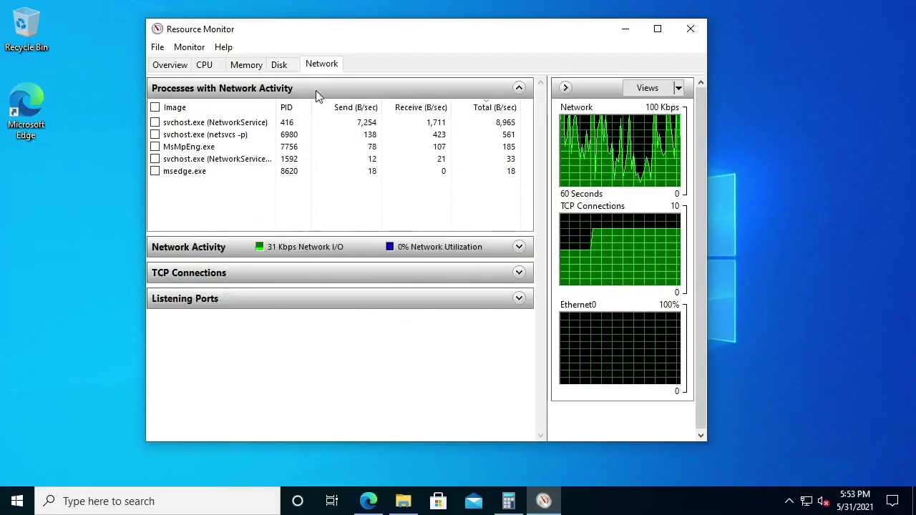
pyautogui.click(217, 247)
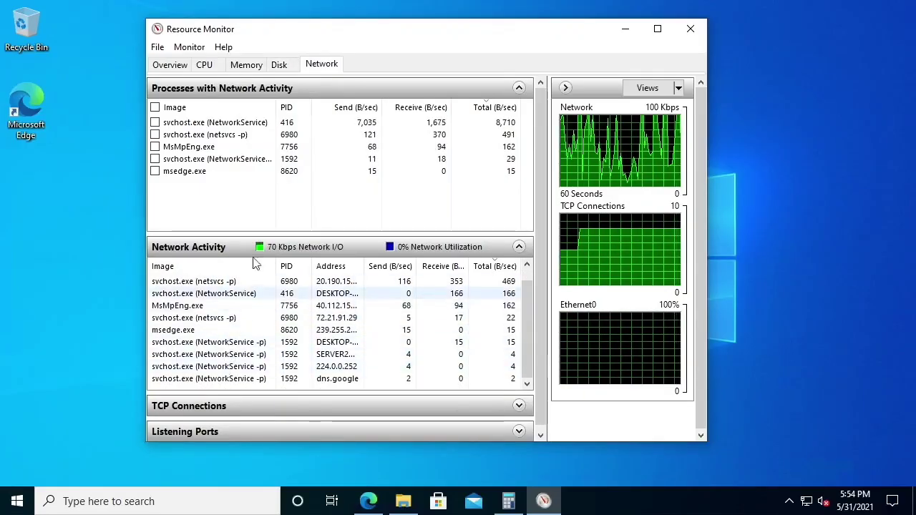
pyautogui.click(280, 94)
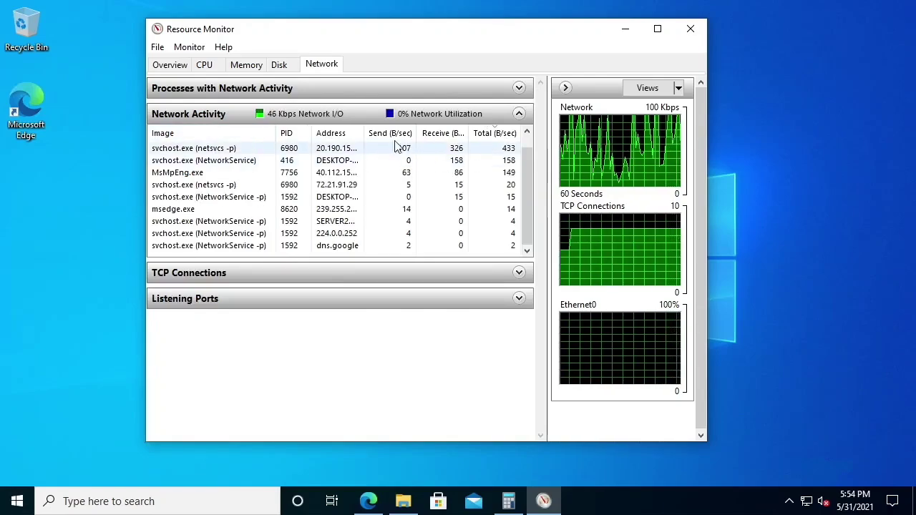
# Step: Expand TCP Connections and widen its Local Address, Remote Address, Local Port and Remote Port columns so their contents are readable
pyautogui.click(372, 272)
pyautogui.scroll(-1, 538, 208)
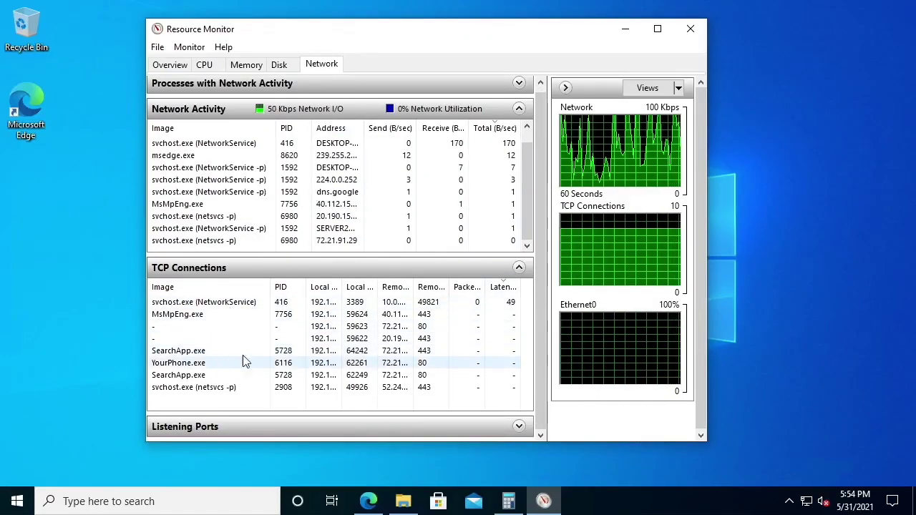
pyautogui.moveTo(341, 287); pyautogui.dragTo(372, 284)
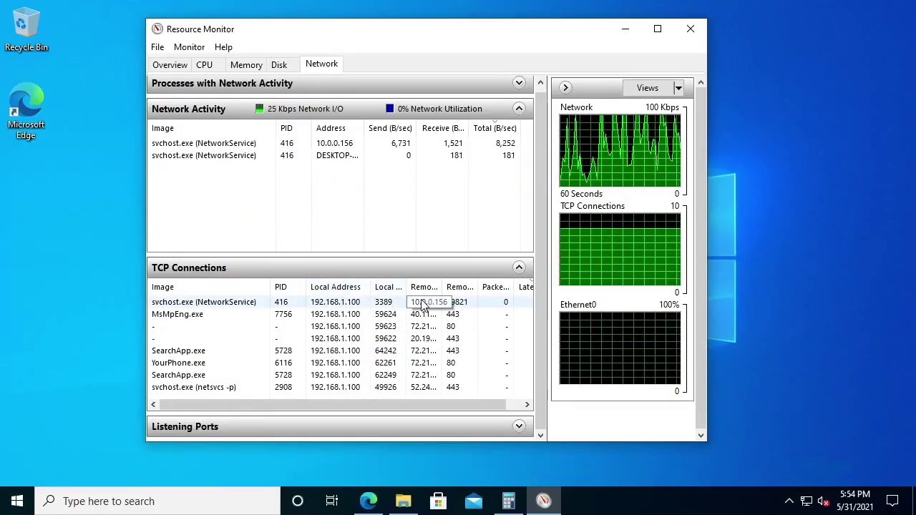
pyautogui.moveTo(444, 287); pyautogui.dragTo(470, 287)
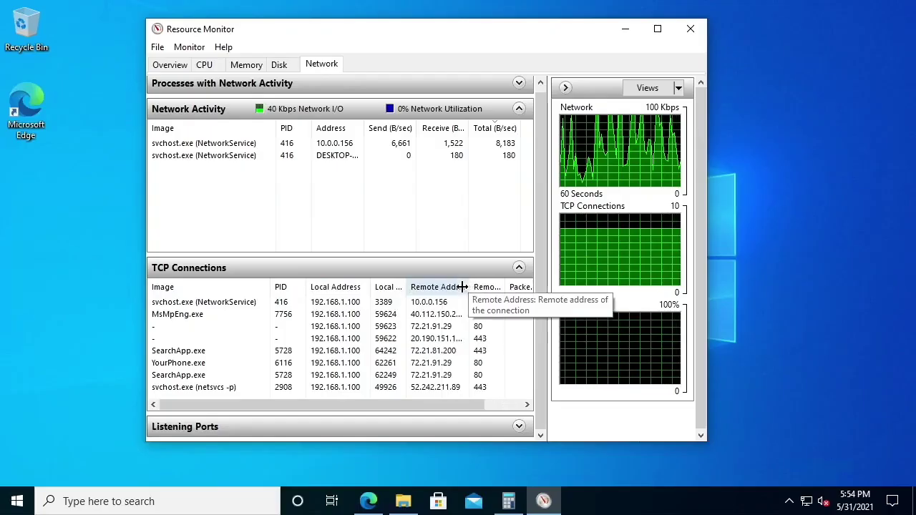
pyautogui.moveTo(408, 287); pyautogui.dragTo(419, 288)
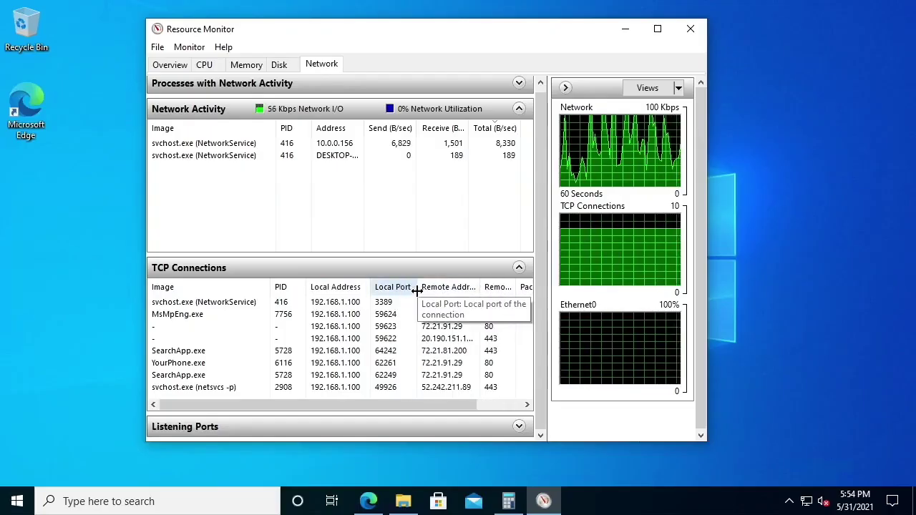
pyautogui.moveTo(423, 406); pyautogui.dragTo(468, 407)
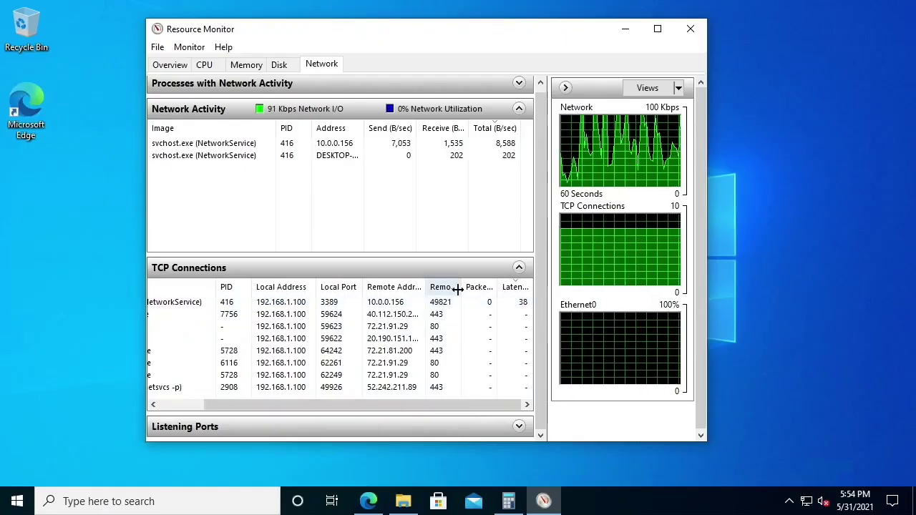
pyautogui.moveTo(457, 288); pyautogui.dragTo(483, 289)
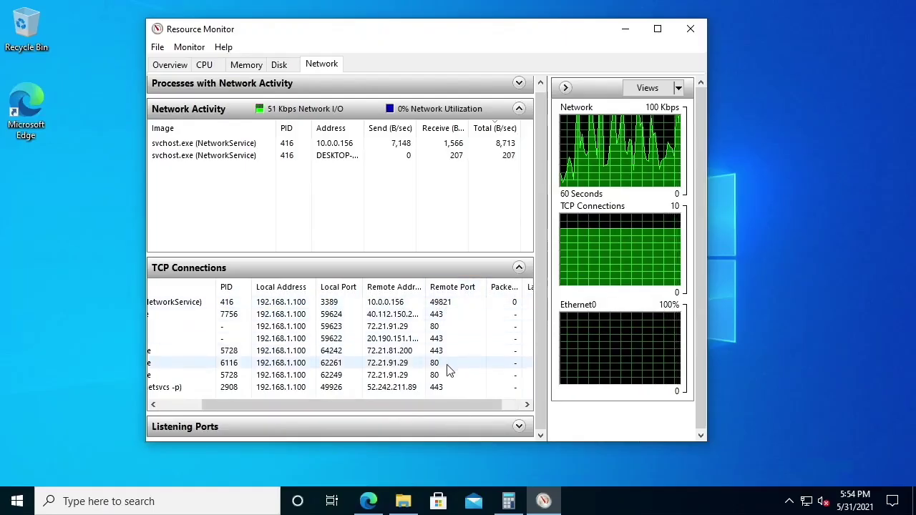
# Step: Collapse TCP Connections and Network Activity, and expand Listening Ports to review the ports, protocols and firewall status
pyautogui.click(335, 268)
pyautogui.click(219, 116)
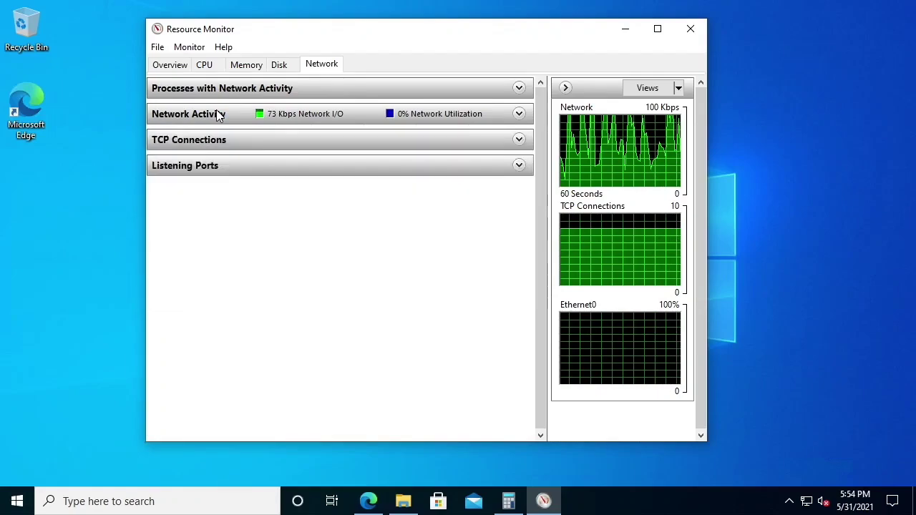
pyautogui.click(241, 171)
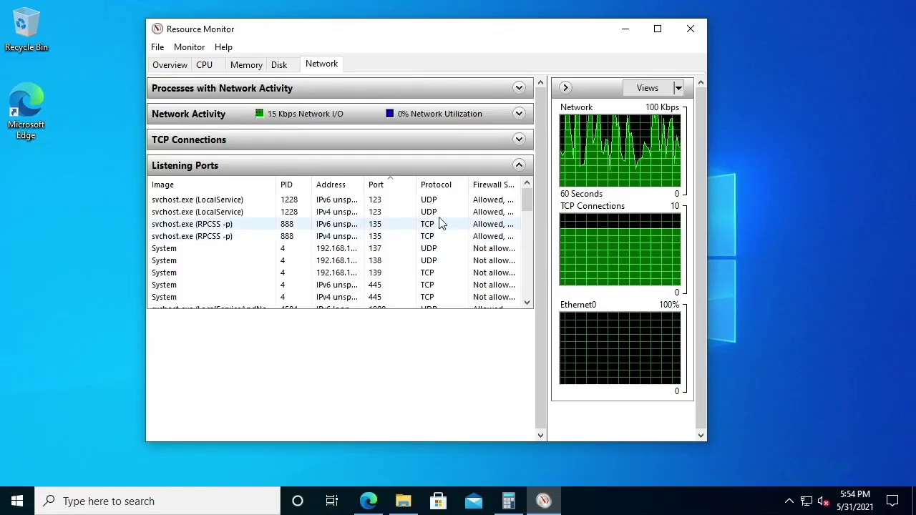
pyautogui.moveTo(520, 205); pyautogui.dragTo(503, 194)
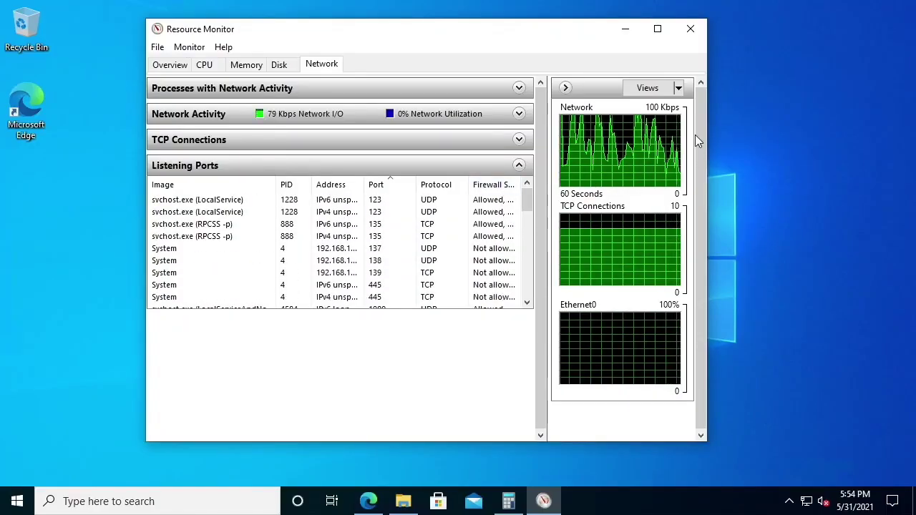